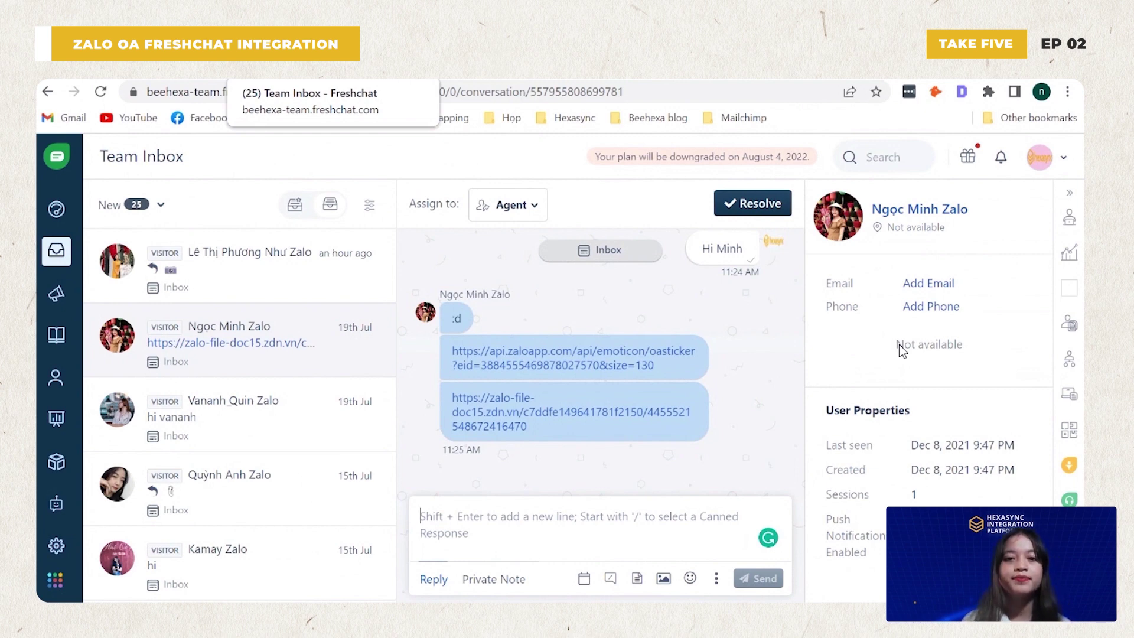
Open the Tasks page of the [DEMO] Zalo - Freshchat Integration in HexaSync
{"action": "left_click", "coordinate": [555, 76]}
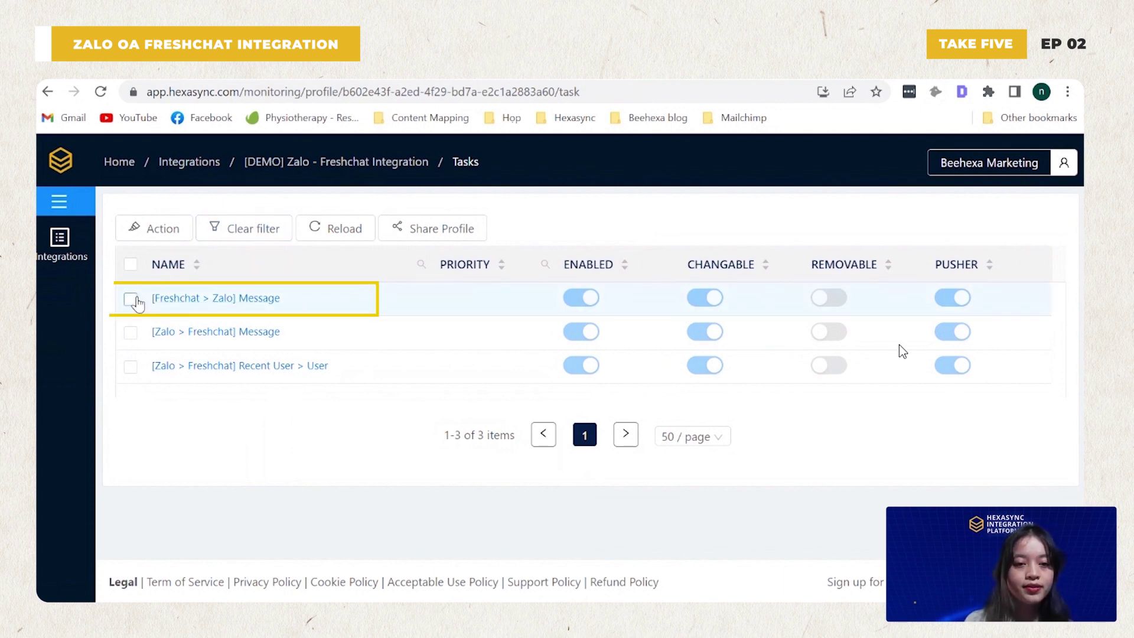
Tick the [Freshchat > Zalo] Message, [Zalo > Freshchat] Message and Recent User > User task rows
{"action": "left_click", "coordinate": [131, 299]}
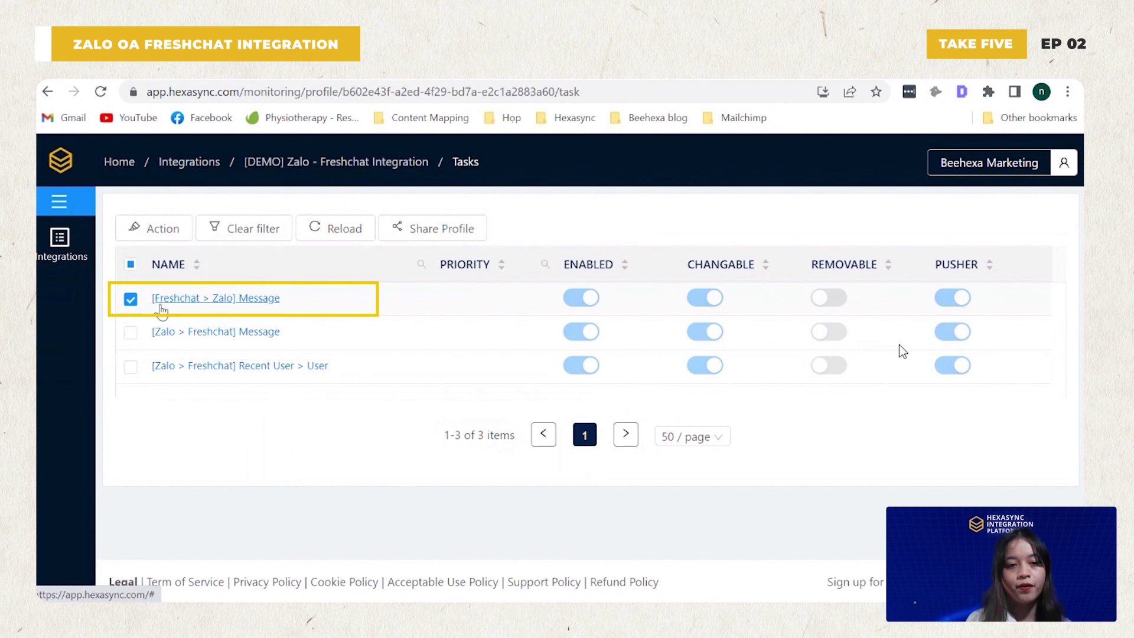
{"action": "left_click", "coordinate": [132, 334]}
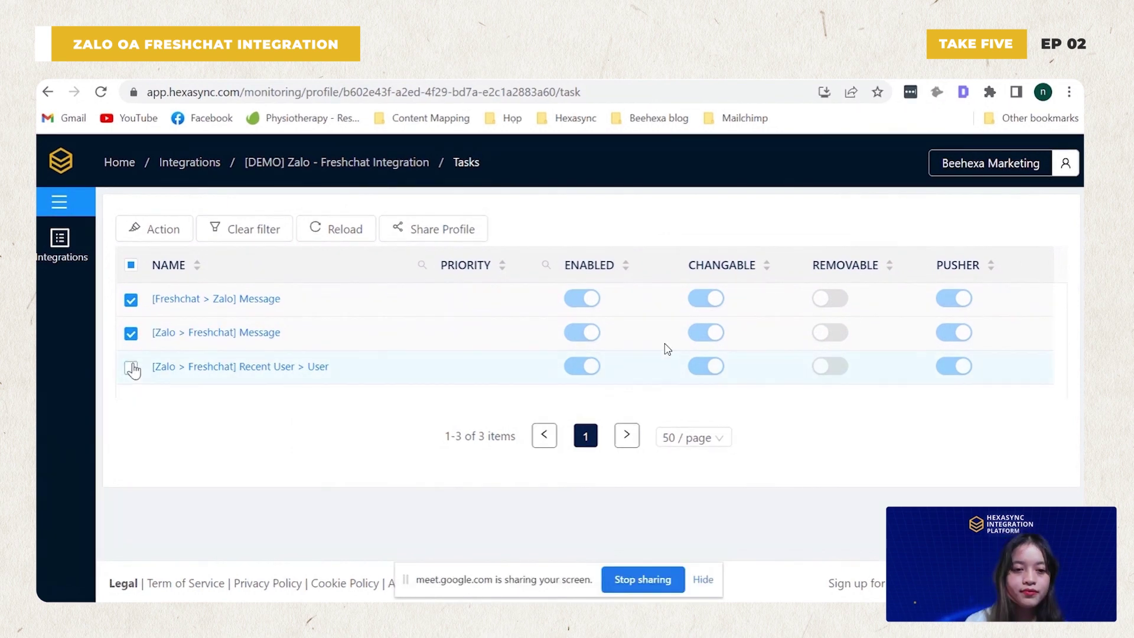
{"action": "left_click", "coordinate": [132, 369]}
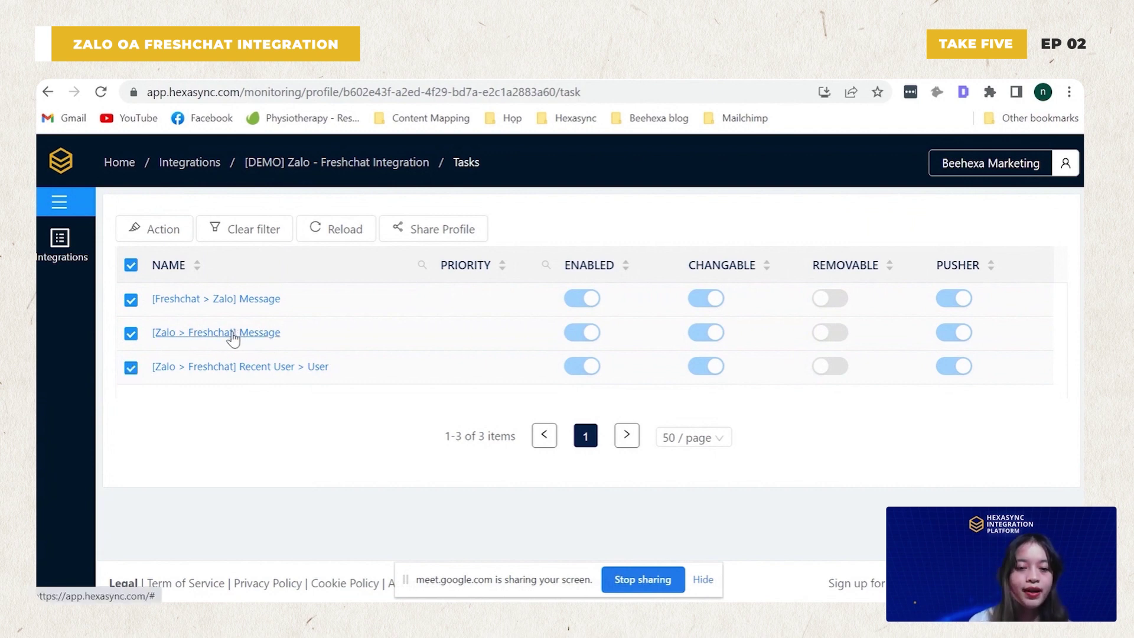
Review the [Zalo > Freshchat] Message task's Monitor Data log, selecting the hello message's sender id and text
{"action": "left_click", "coordinate": [218, 333]}
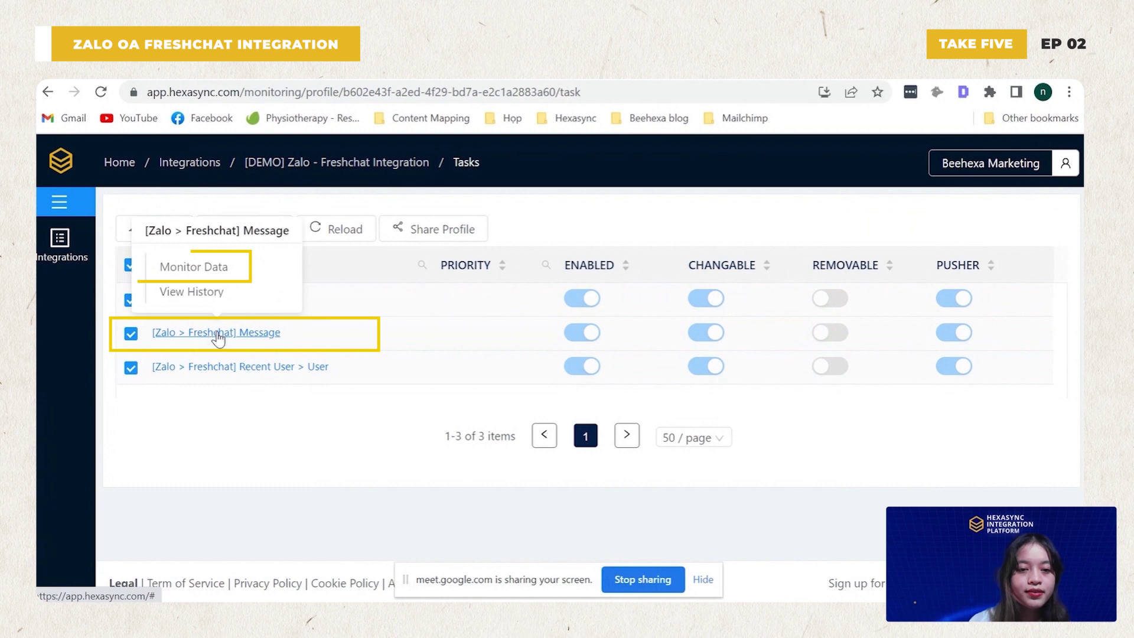
{"action": "left_click", "coordinate": [199, 269]}
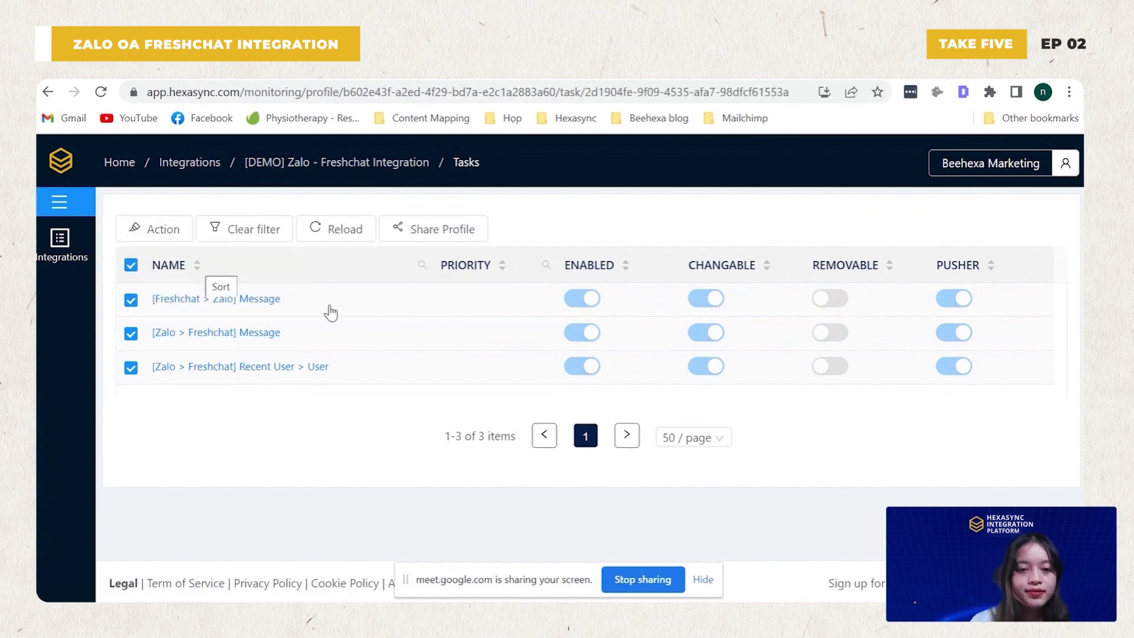
{"action": "scroll", "coordinate": [455, 354], "scroll_direction": "down", "scroll_amount": 3}
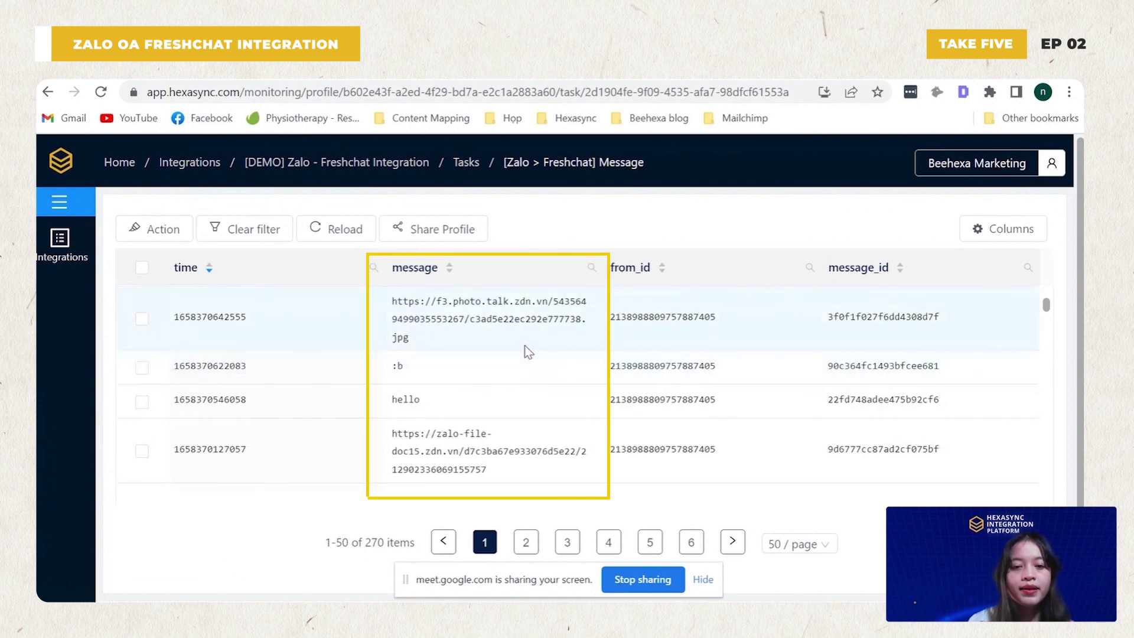
{"action": "scroll", "coordinate": [529, 352], "scroll_direction": "down", "scroll_amount": 1}
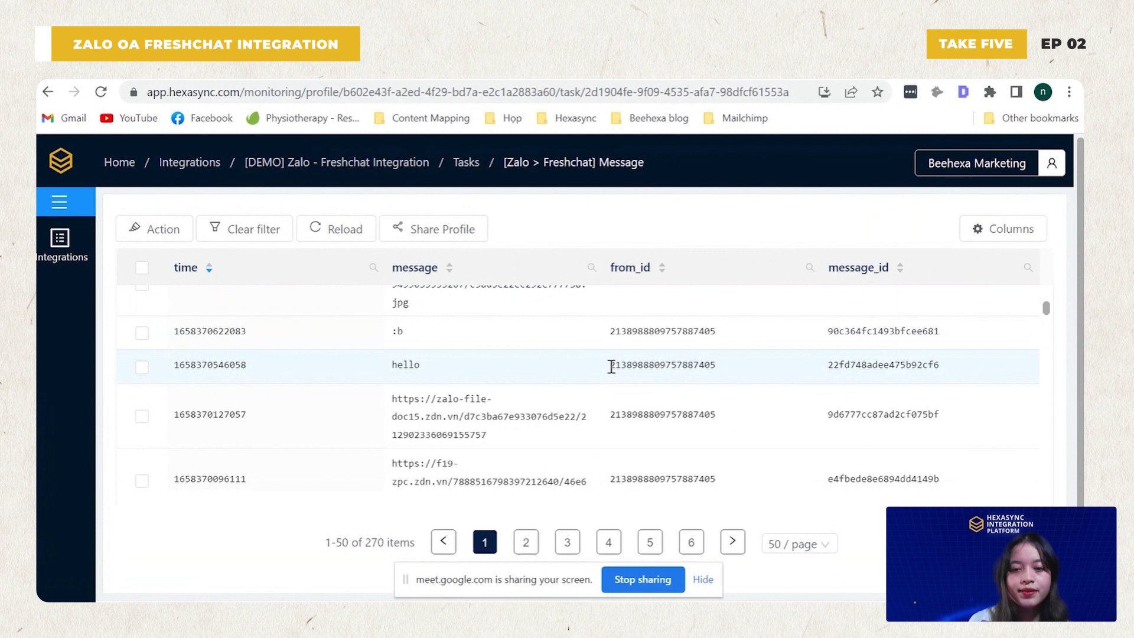
{"action": "left_click_drag", "start_coordinate": [611, 367], "coordinate": [729, 376]}
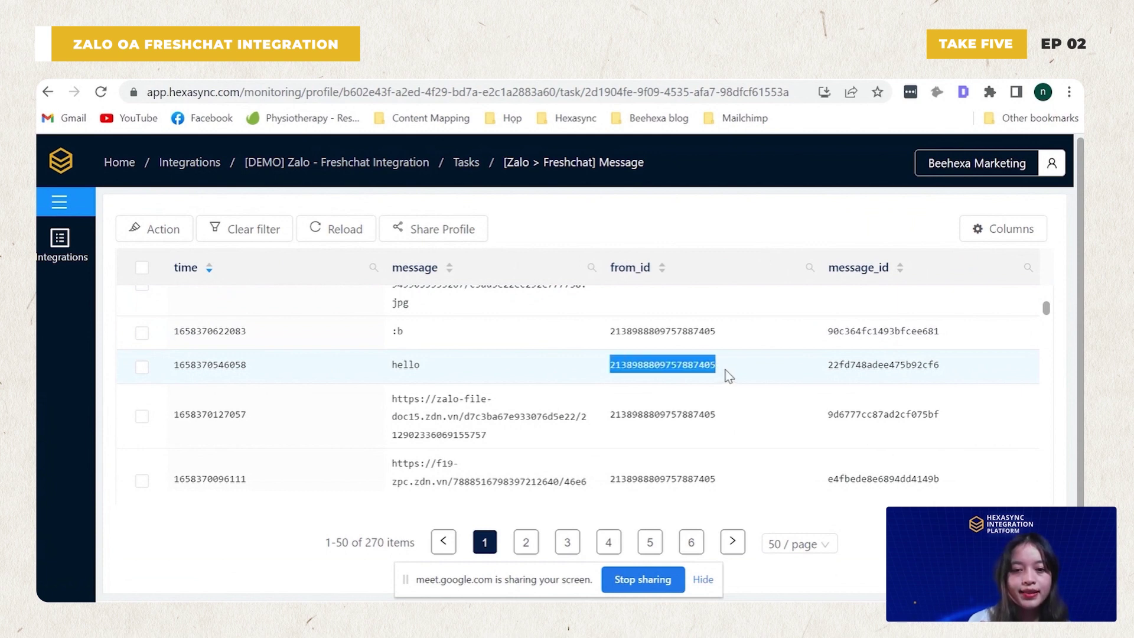
{"action": "left_click_drag", "start_coordinate": [426, 365], "coordinate": [374, 368]}
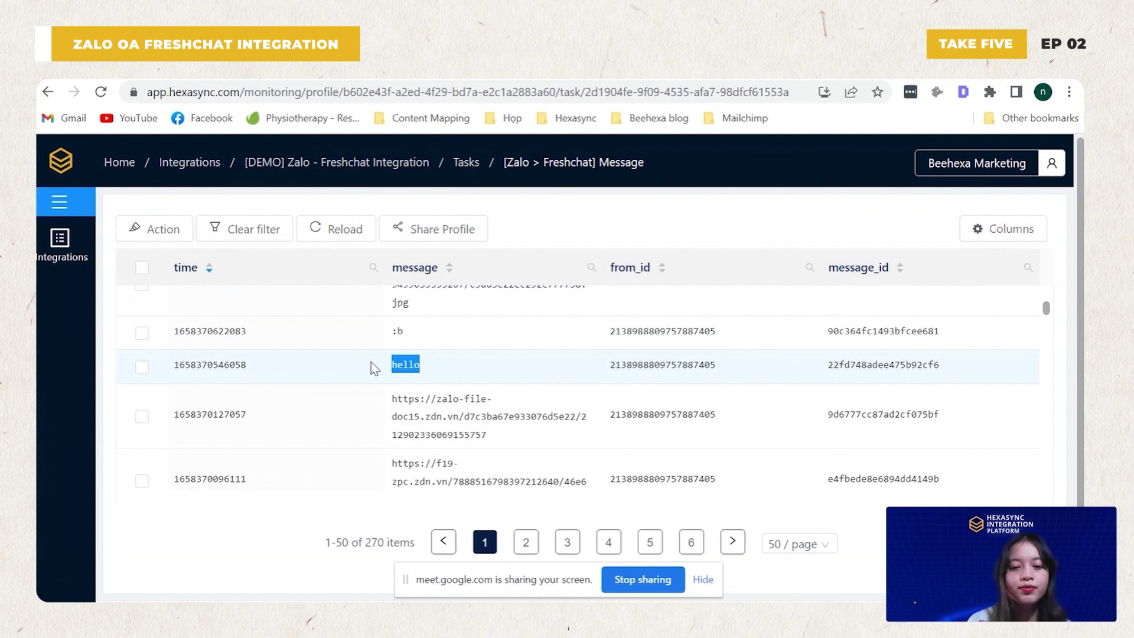
{"action": "left_click", "coordinate": [453, 377]}
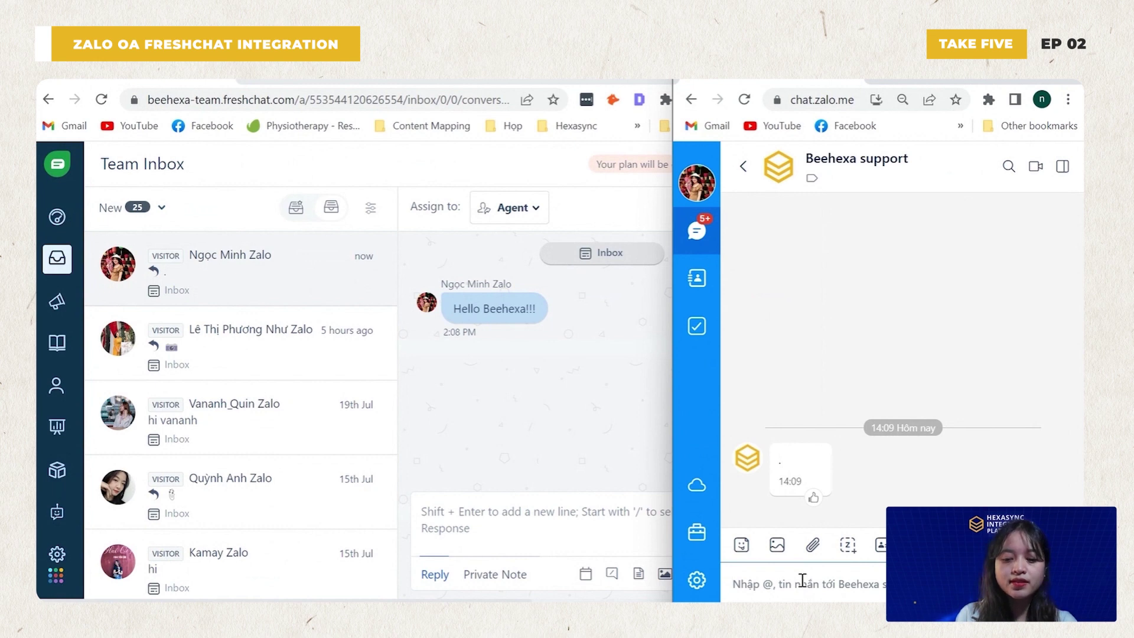
Send 'Hi Beehexa!!!' to Beehexa support in the Zalo chat
{"action": "type", "text": "Hi B"}
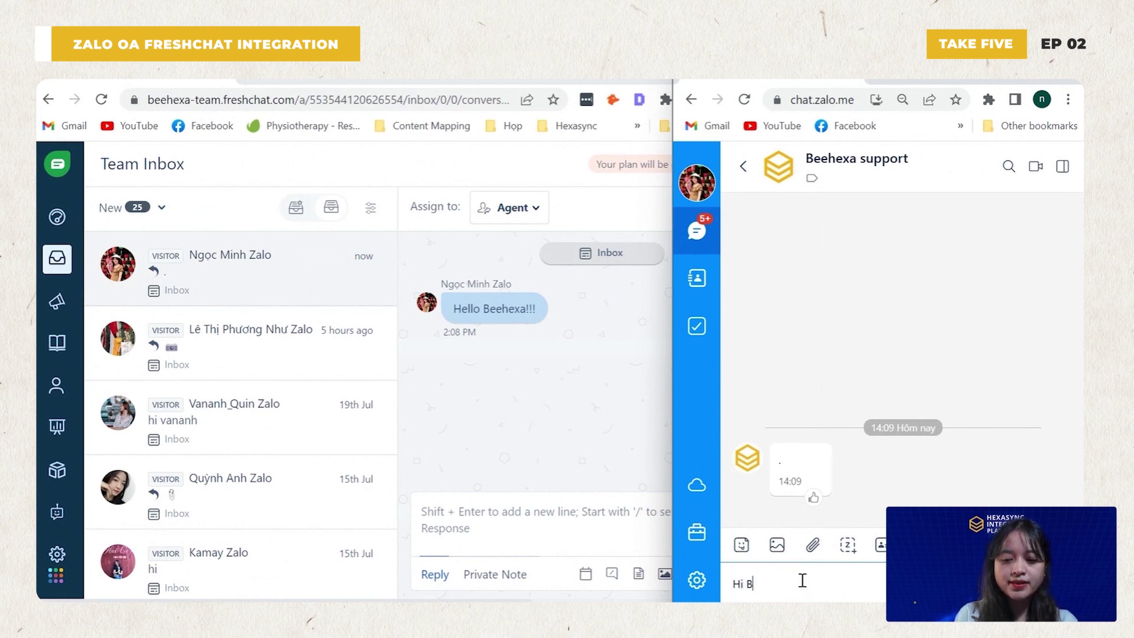
{"action": "type", "text": "eehexa"}
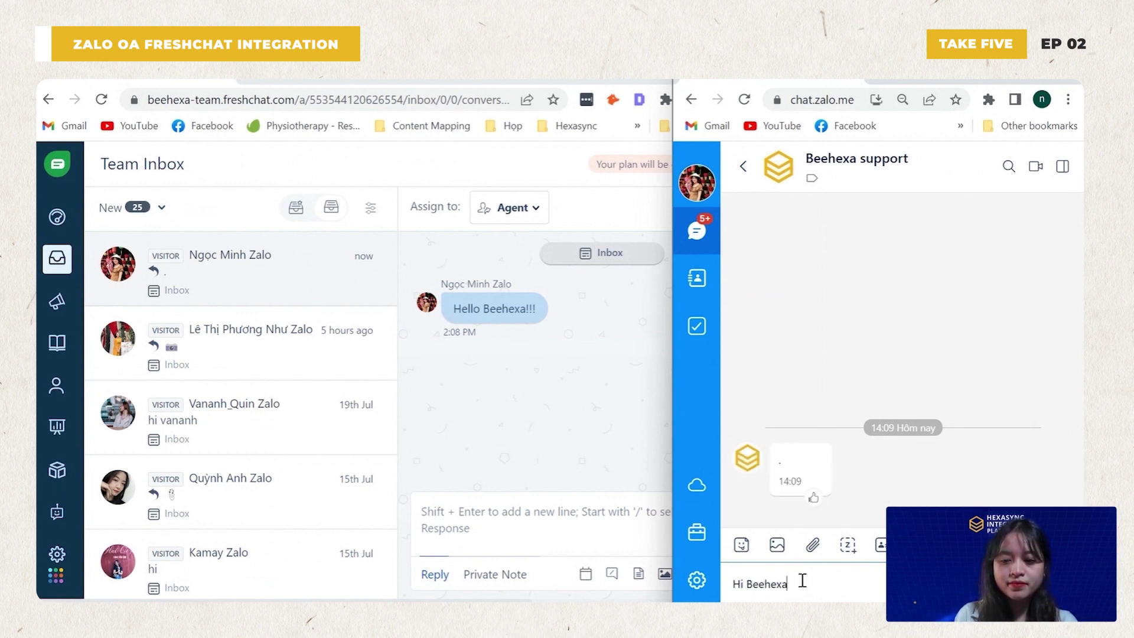
{"action": "type", "text": "!!!"}
{"action": "key", "text": "Return"}
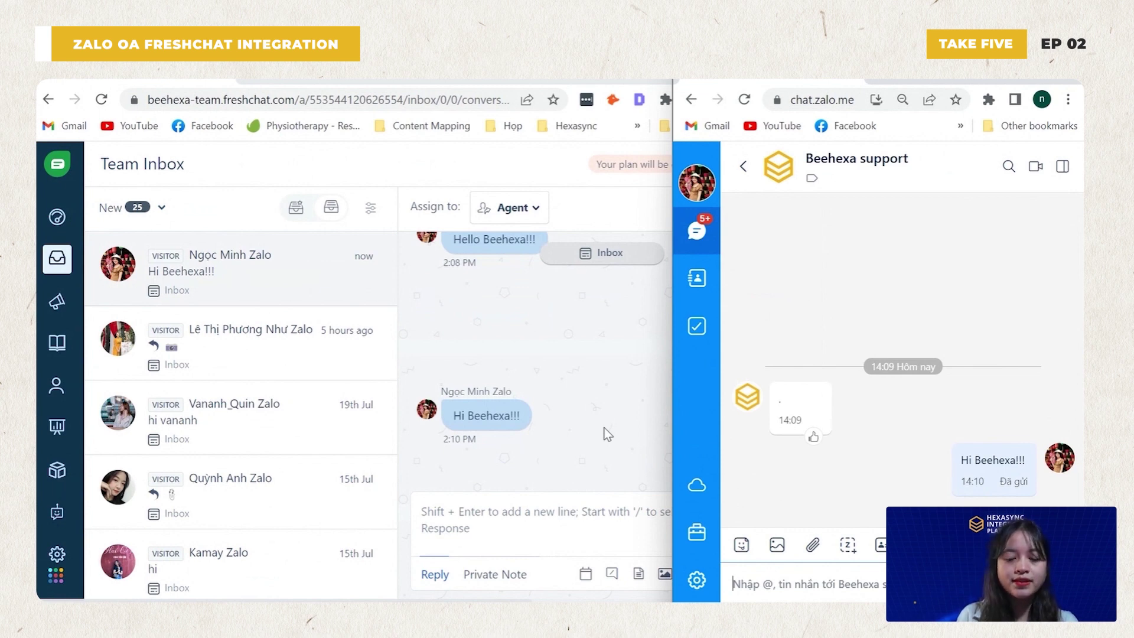
Send the greeting reply 'Hell' from Freshchat's Reply box and check it in the Zalo chat
{"action": "left_click", "coordinate": [522, 521]}
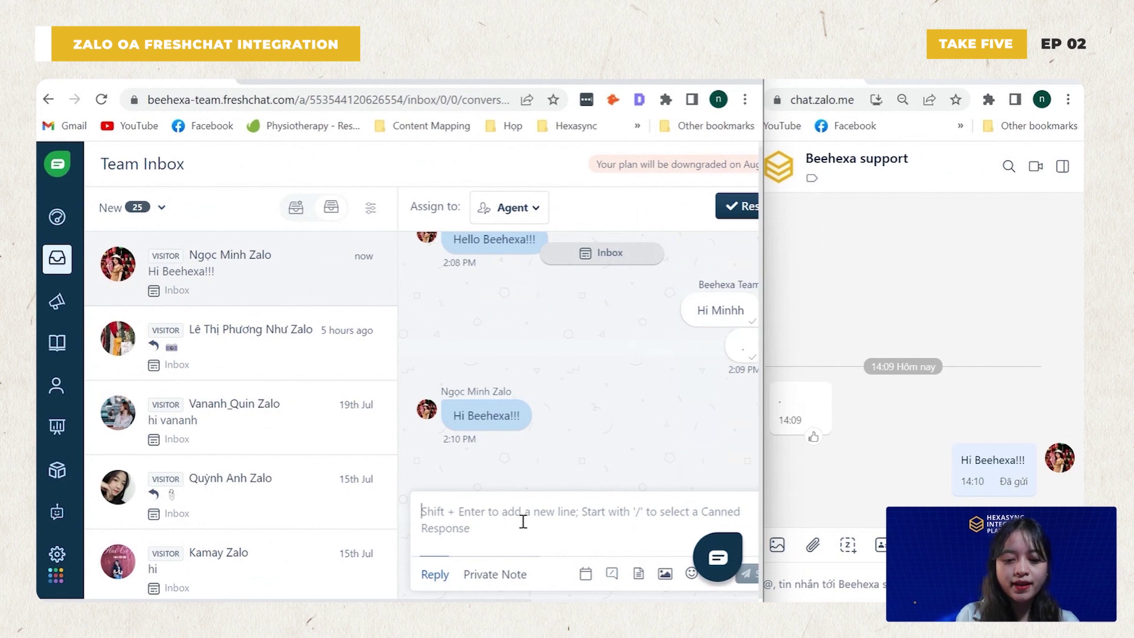
{"action": "type", "text": "Hello Minhh!!"}
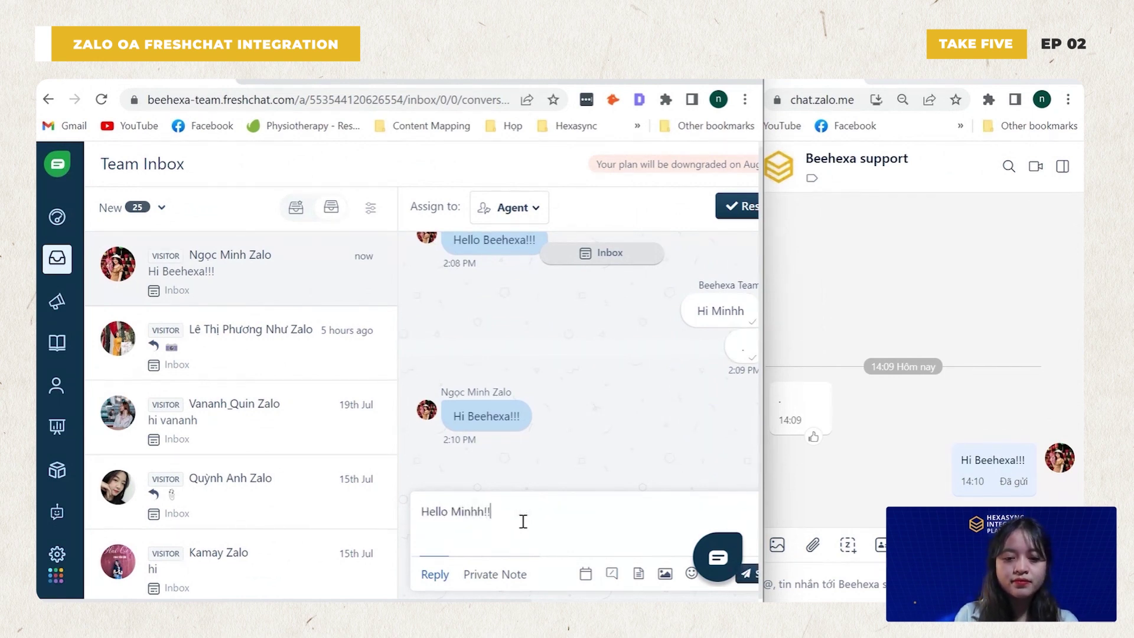
{"action": "key", "text": "Return"}
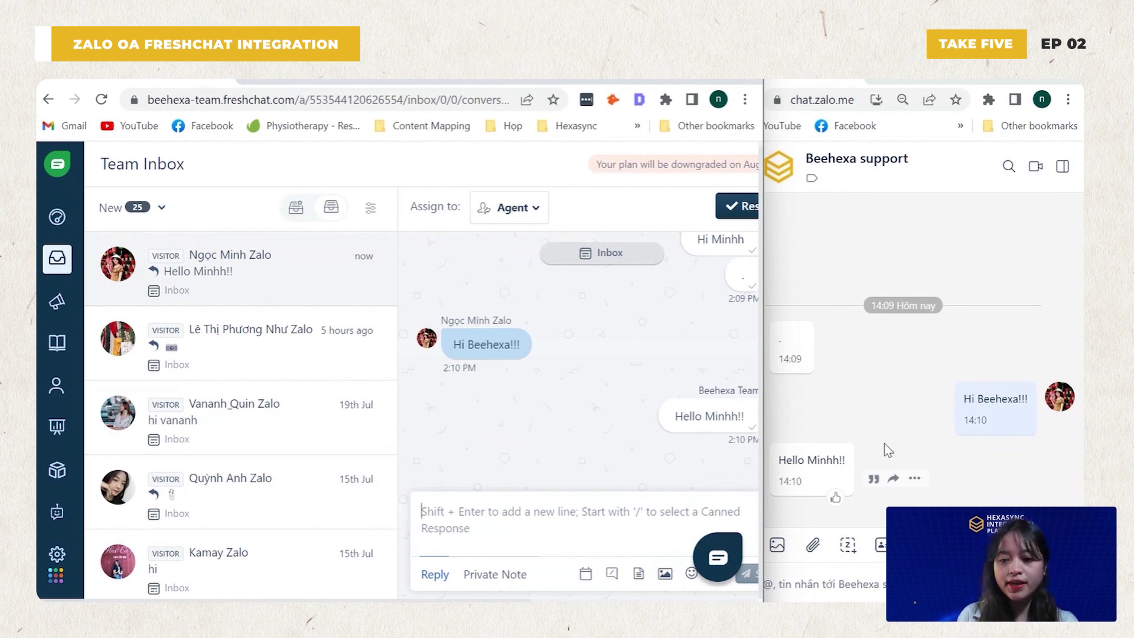
{"action": "left_click", "coordinate": [884, 444]}
{"action": "left_click", "coordinate": [622, 536]}
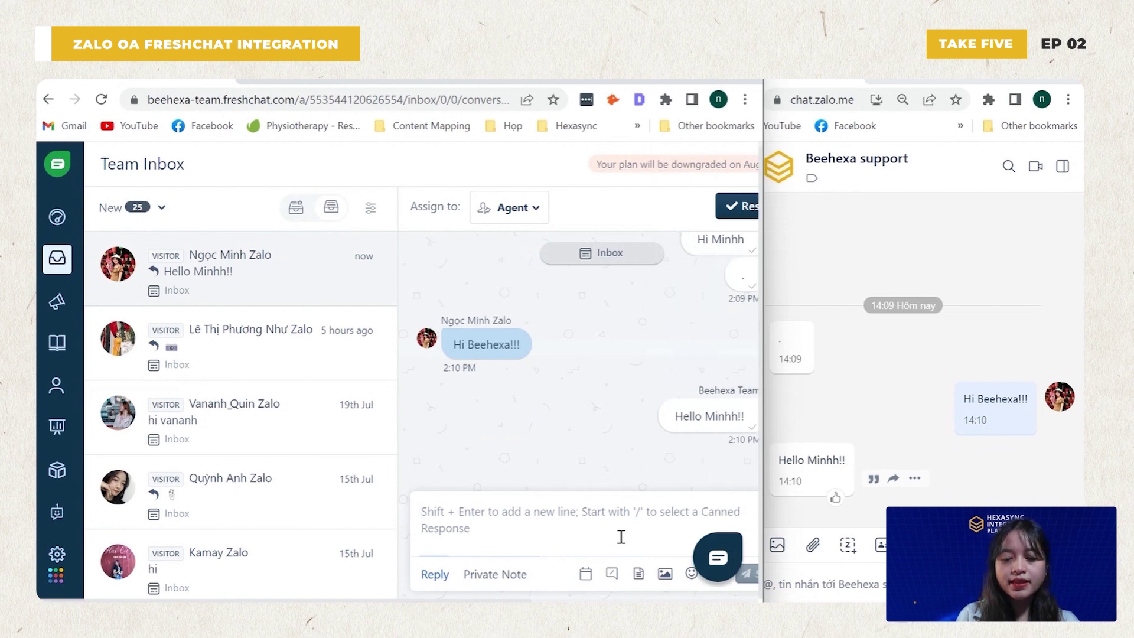
{"action": "left_click", "coordinate": [820, 584]}
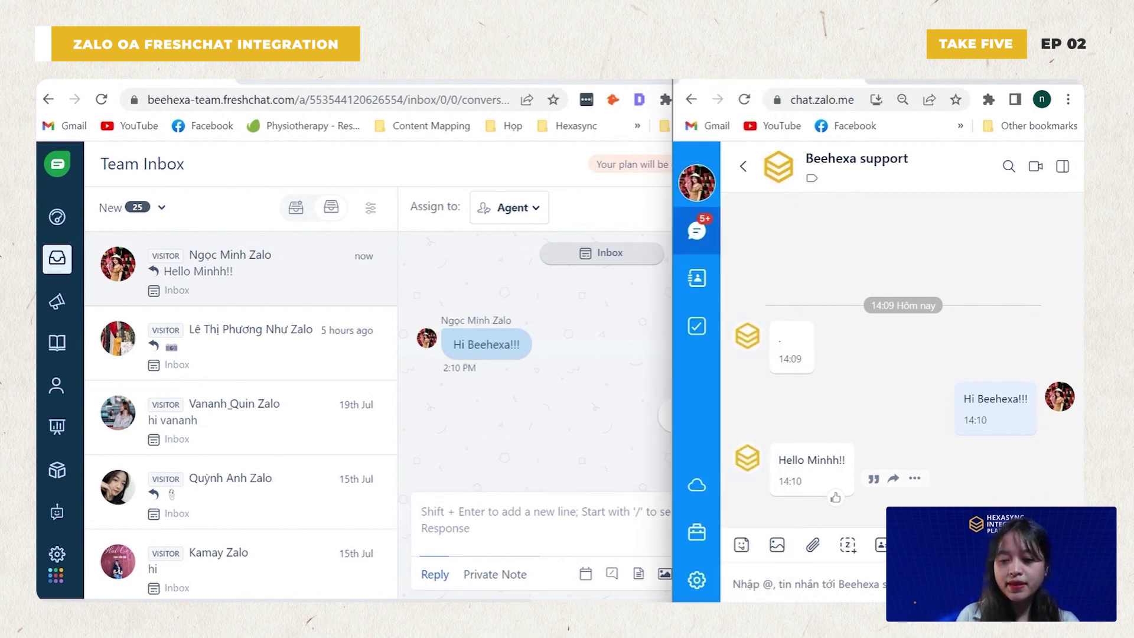
Send the HI bunny sticker from Zalo's recent stickers
{"action": "left_click", "coordinate": [742, 544]}
{"action": "left_click", "coordinate": [861, 282]}
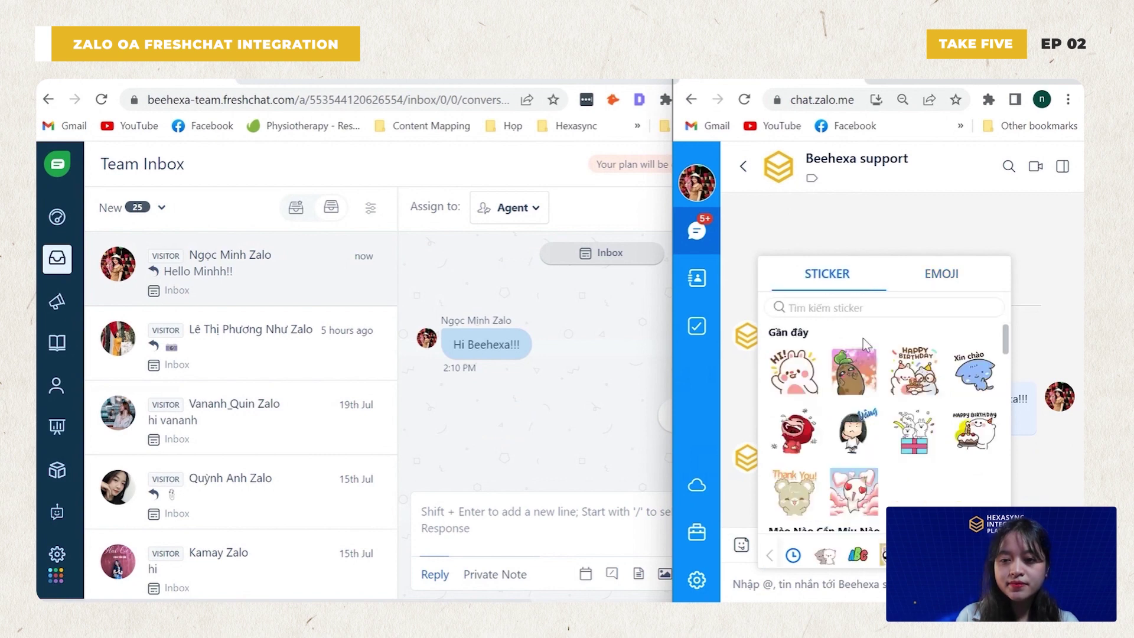
{"action": "left_click", "coordinate": [806, 385]}
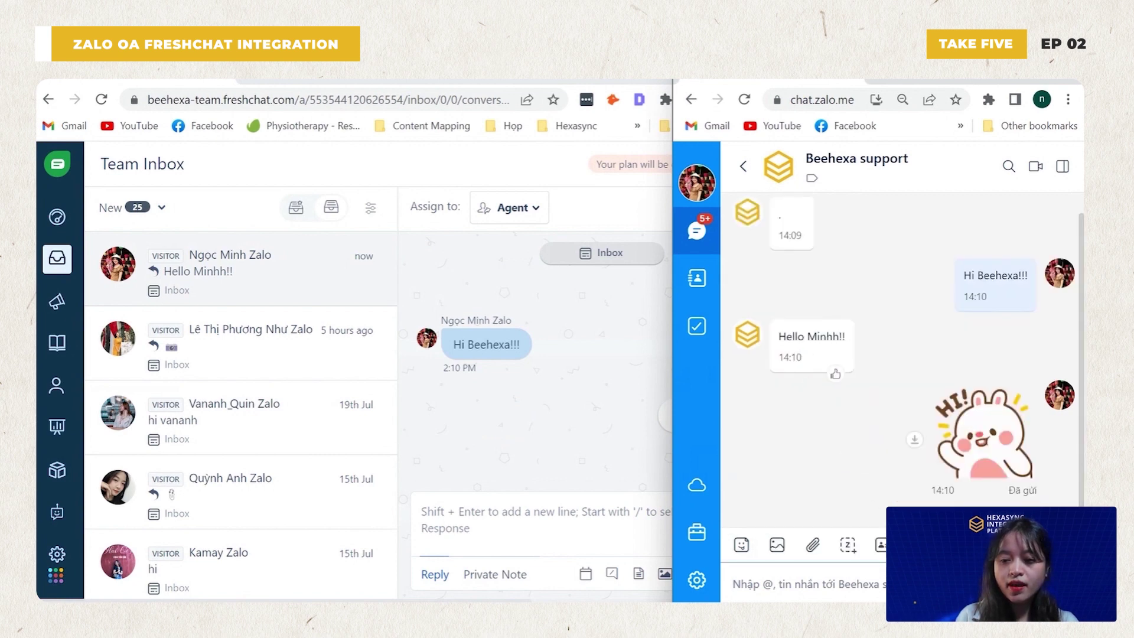
Attach and send the screen-recording .mp4 video in Zalo, then view it arriving in Freshchat
{"action": "left_click", "coordinate": [813, 544]}
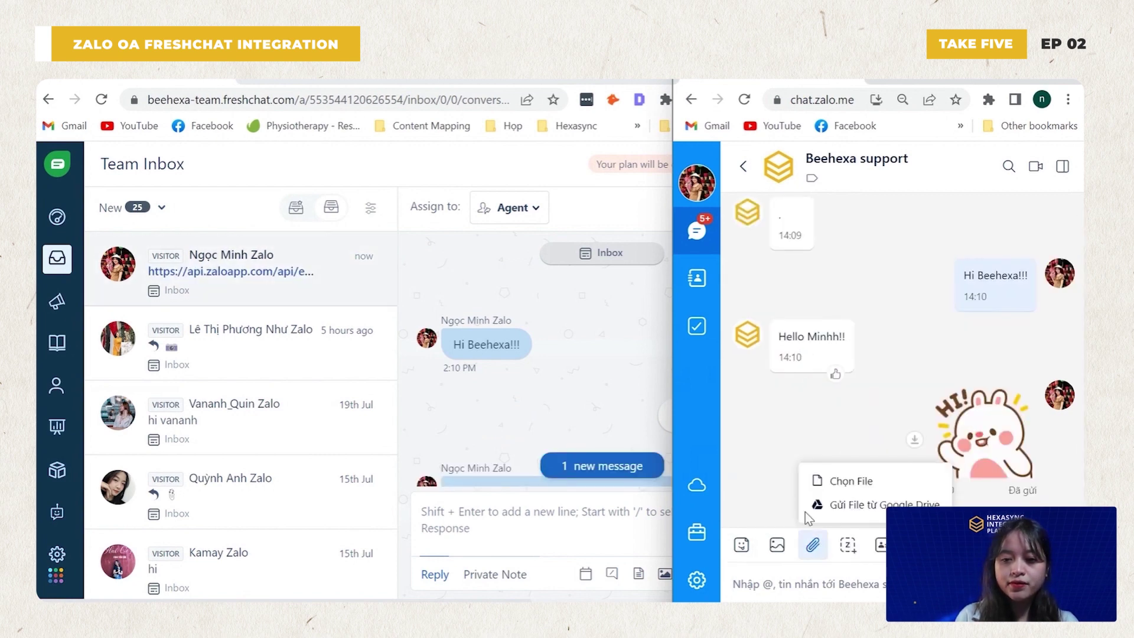
{"action": "left_click", "coordinate": [814, 479]}
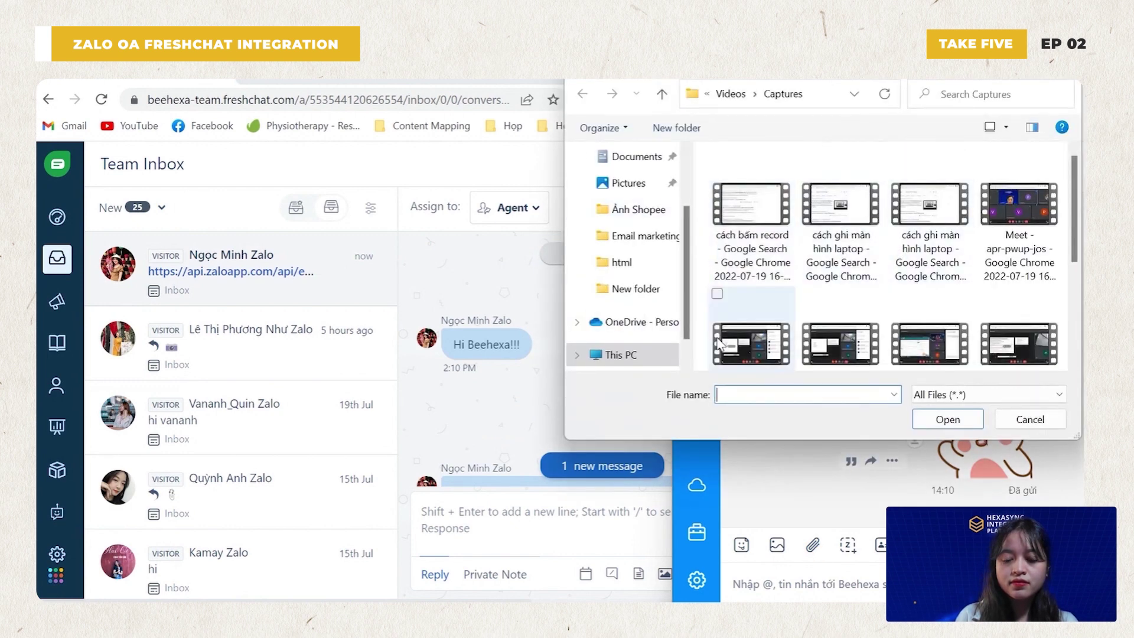
{"action": "double_click", "coordinate": [742, 282]}
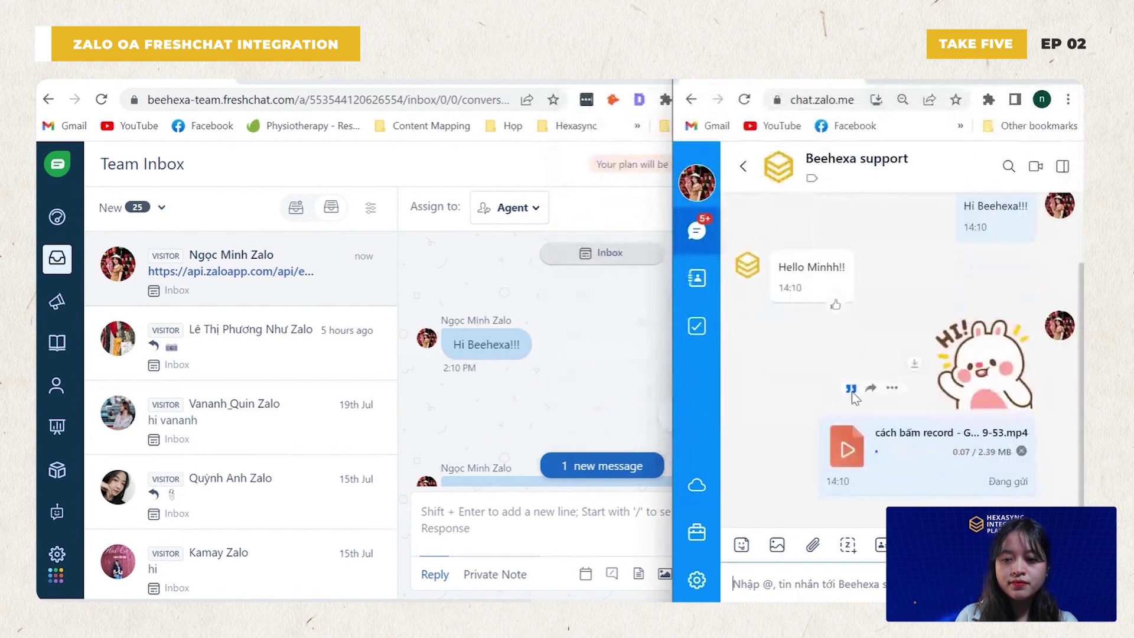
{"action": "scroll", "coordinate": [600, 406], "scroll_direction": "down", "scroll_amount": 2}
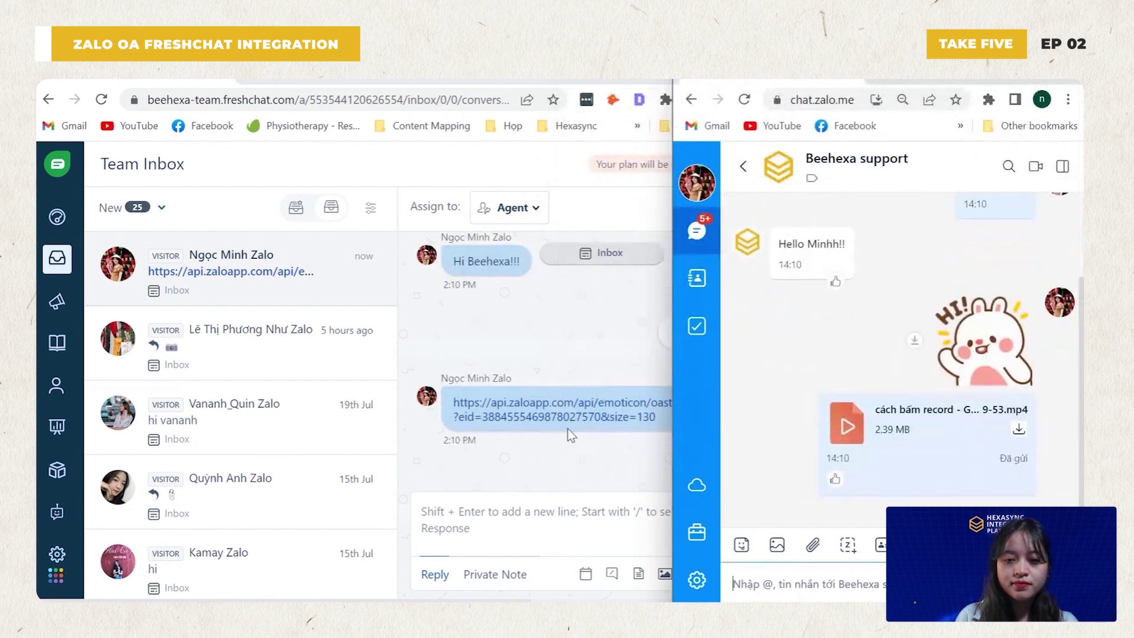
{"action": "left_click", "coordinate": [579, 374]}
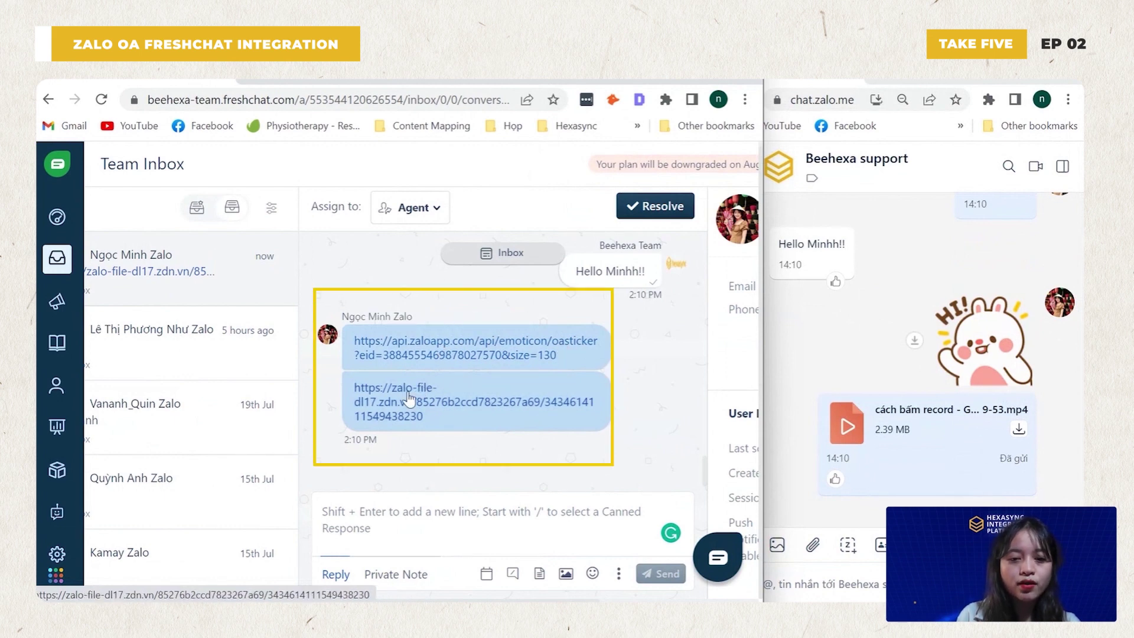
{"action": "left_click", "coordinate": [521, 345]}
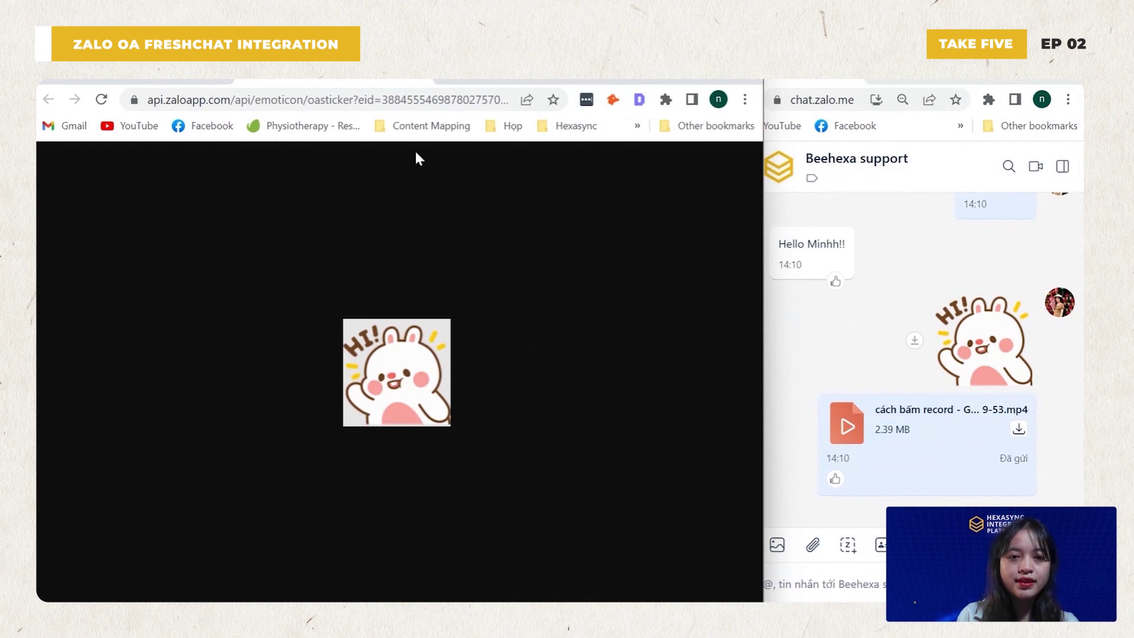
{"action": "left_click", "coordinate": [423, 83]}
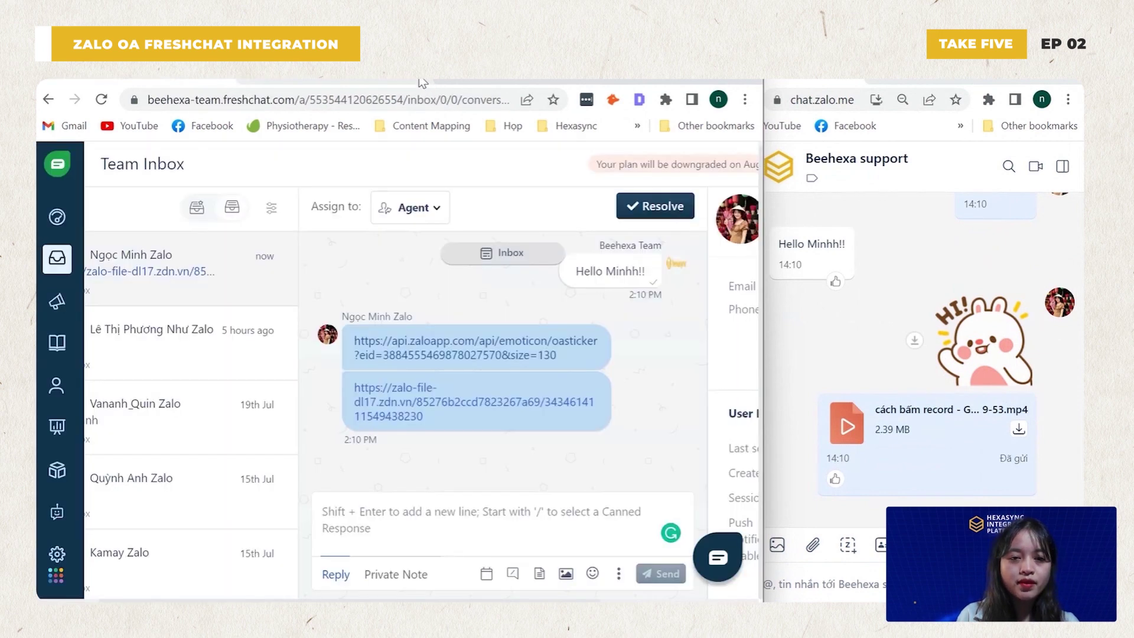
{"action": "left_click", "coordinate": [428, 391]}
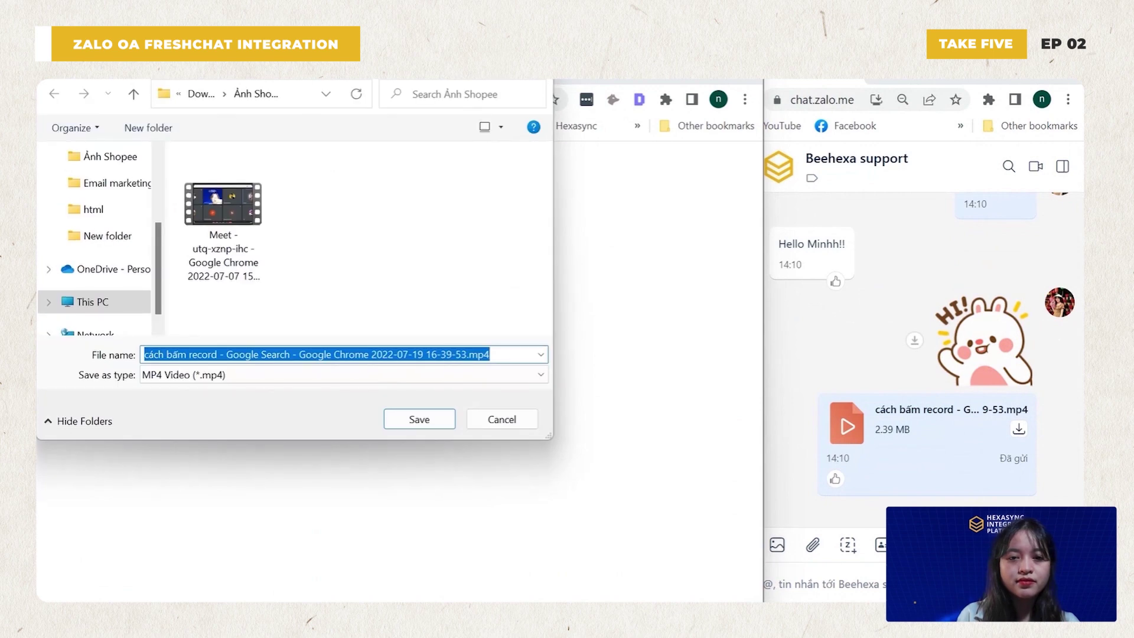
{"action": "key", "text": "Escape"}
{"action": "left_click", "coordinate": [416, 82]}
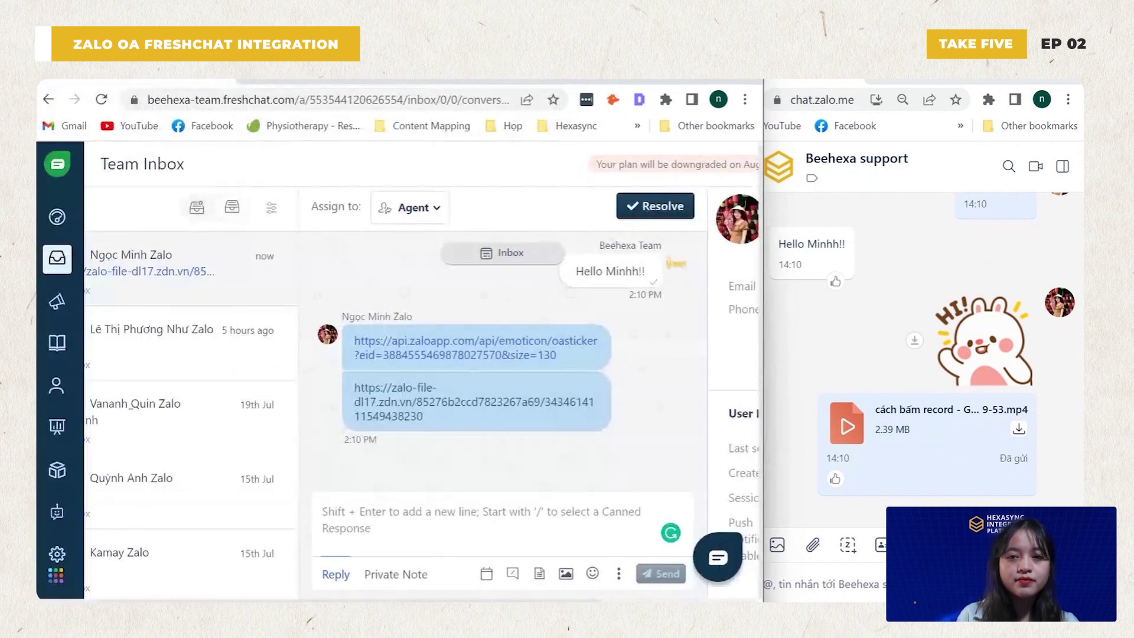